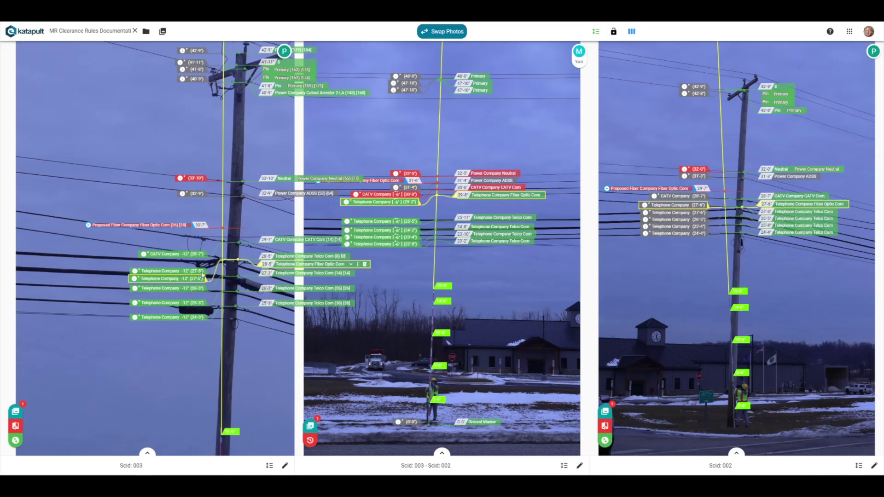
Select the Telco, CATV and Proposed Fiber wires in turn to compare them across photos.
left_click(205, 278)
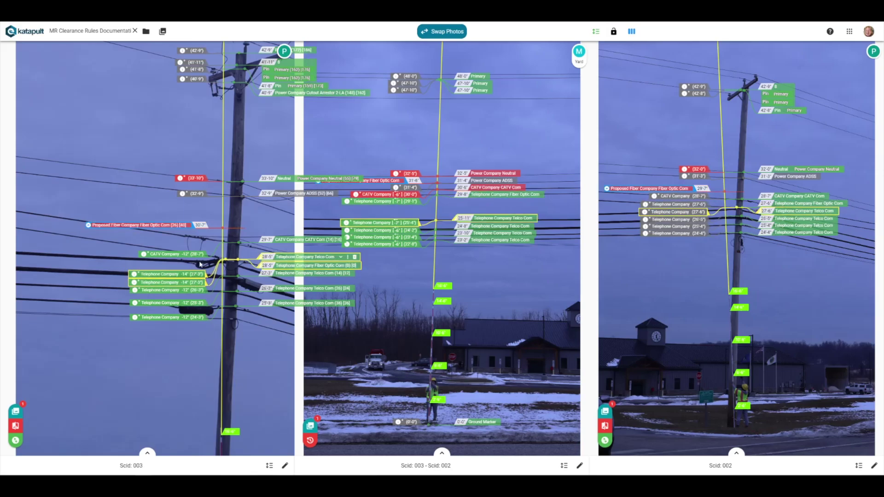
left_click(200, 256)
left_click(221, 228)
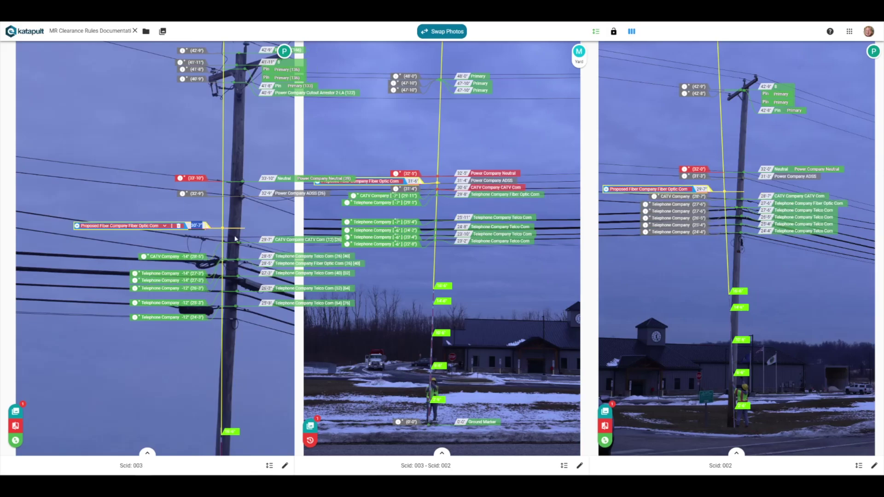
scroll(428, 196, "up", 3)
scroll(434, 192, "up", 2)
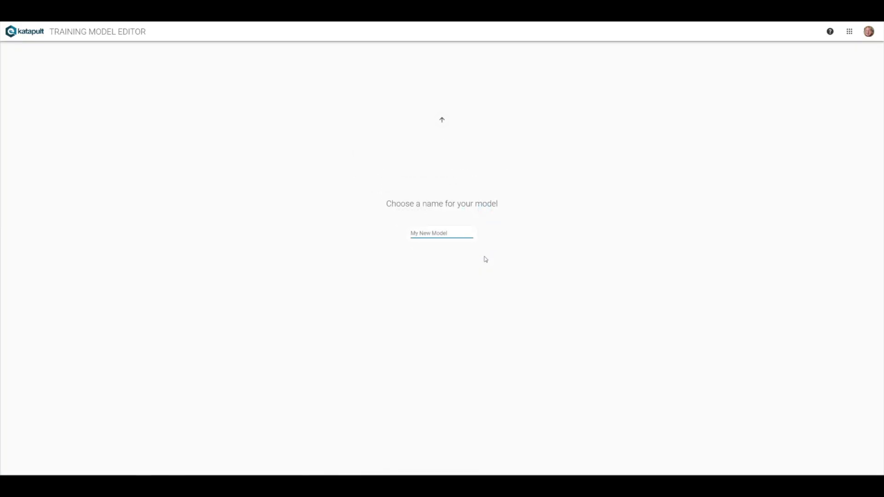
type("My")
type(" New Model")
Accept the new model name and creation choice, then view the available make-ready rule sets.
left_click(451, 280)
left_click(451, 274)
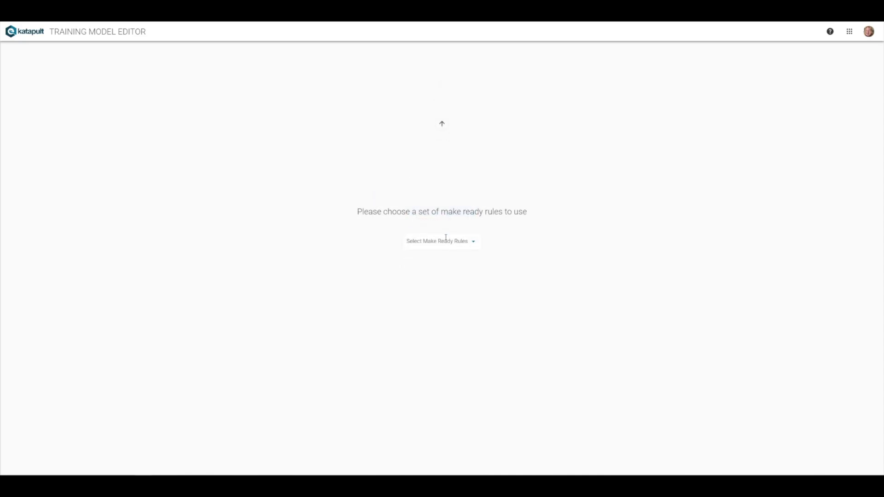
left_click(446, 241)
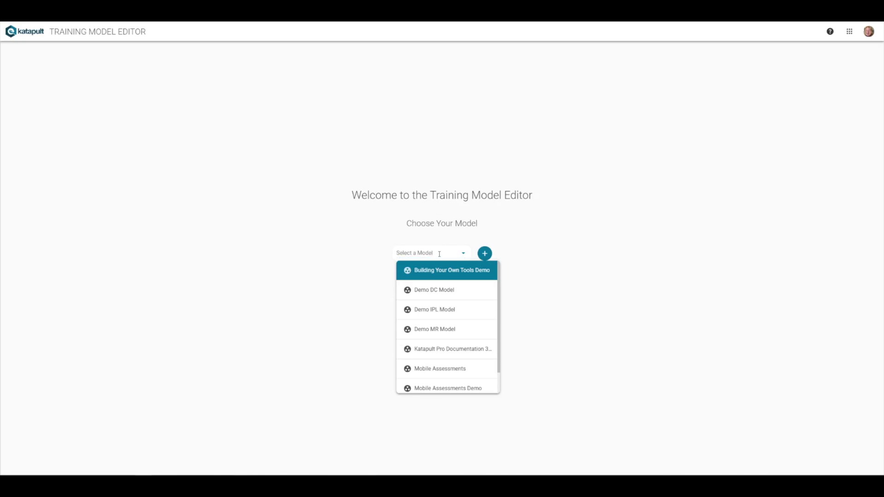
type("MR")
Open the Demo MR Model's Make Ready clearance rules and open the Removed Wire rule.
left_click(441, 270)
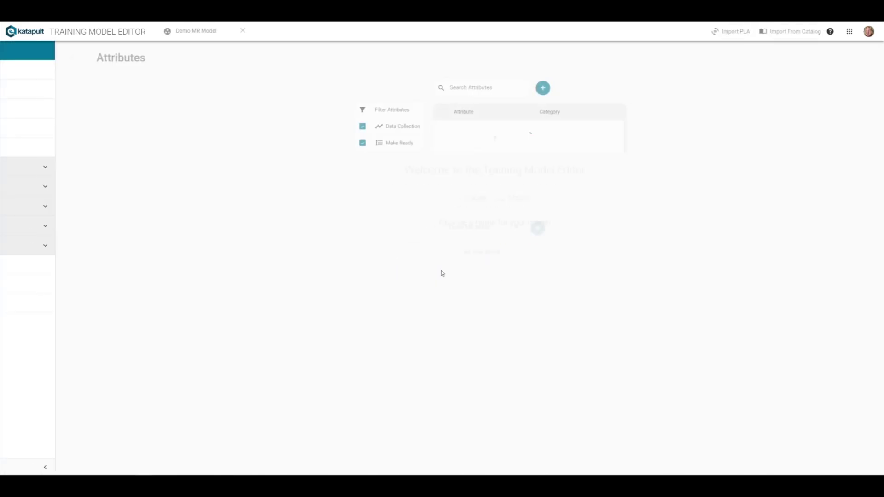
left_click(43, 166)
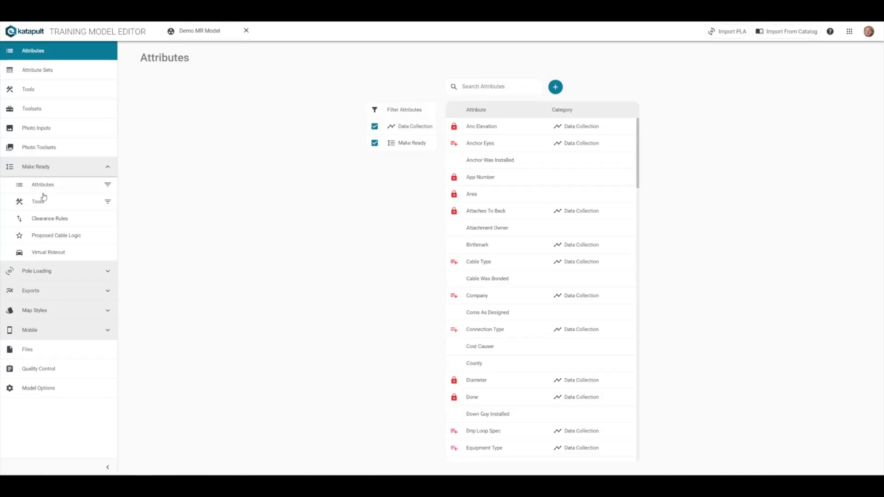
left_click(47, 220)
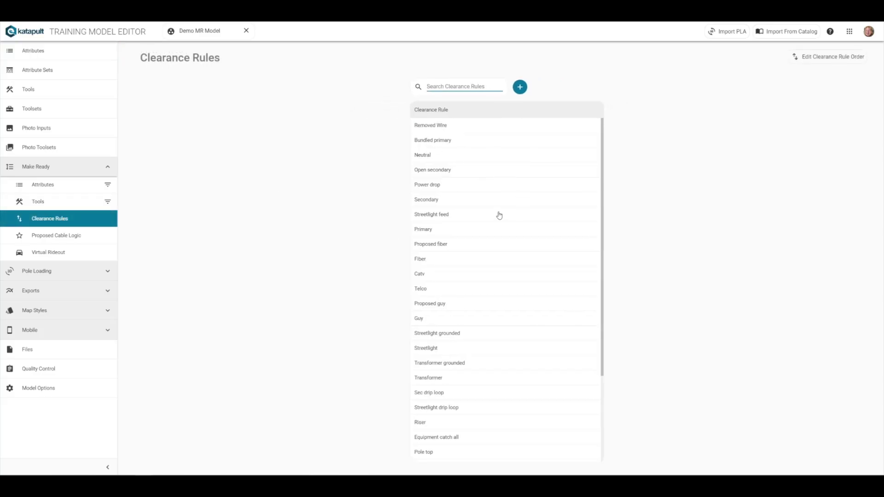
scroll(499, 215, "down", 3)
scroll(499, 216, "down", 1)
scroll(499, 217, "up", 3)
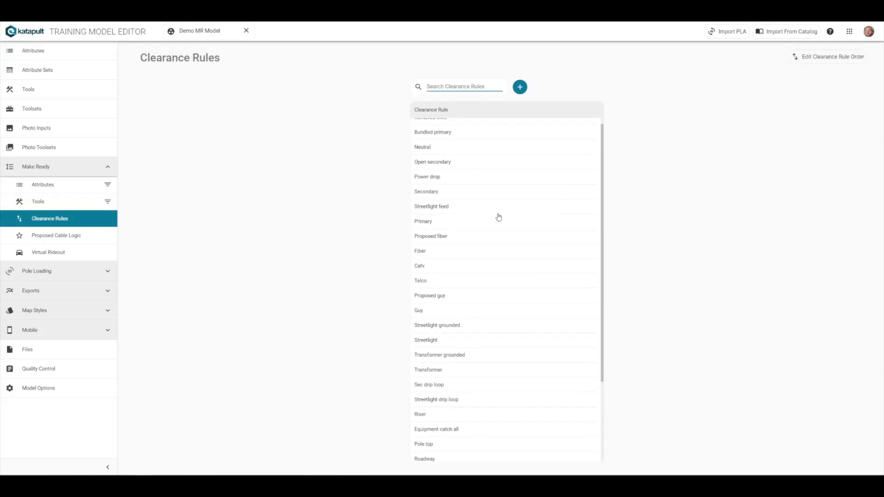
scroll(498, 217, "up", 1)
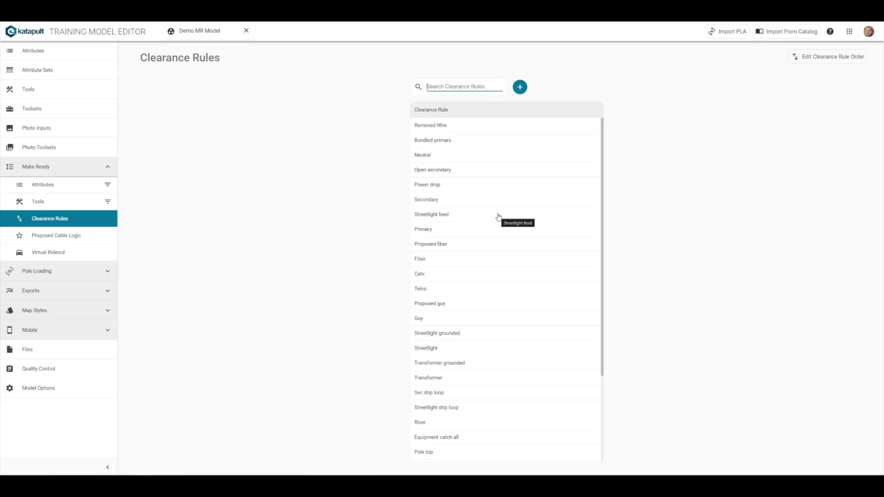
right_click(480, 128)
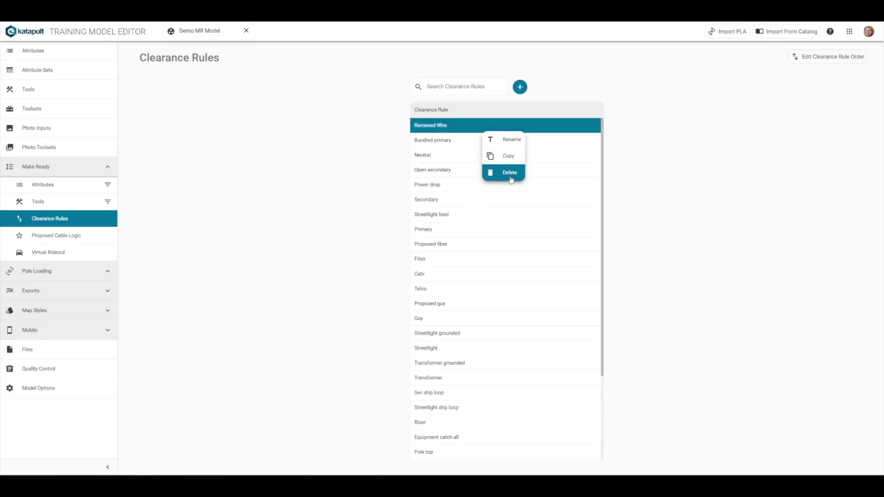
left_click(476, 258)
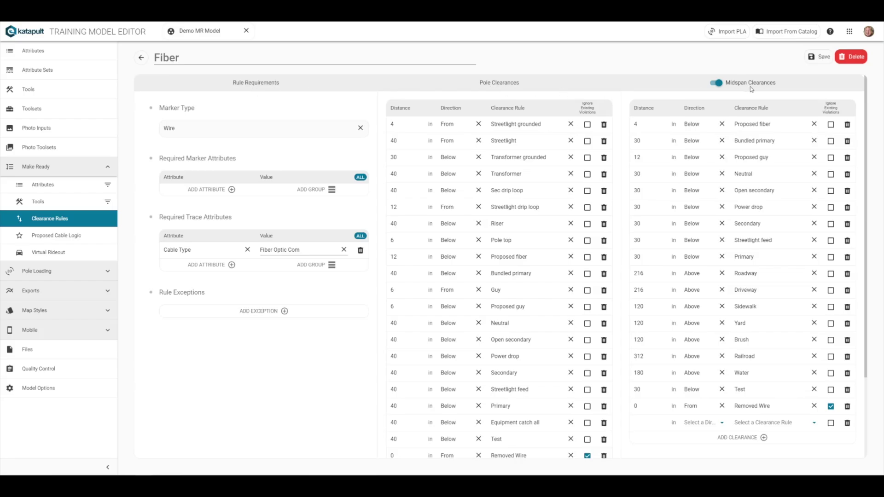
Toggle the Fiber rule's midspan clearances off and back on, keeping Wire as marker type.
left_click(716, 82)
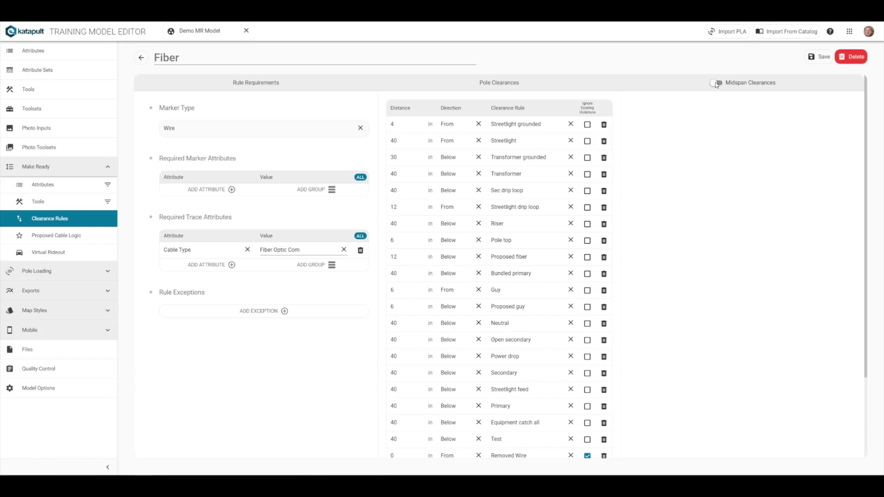
left_click(716, 82)
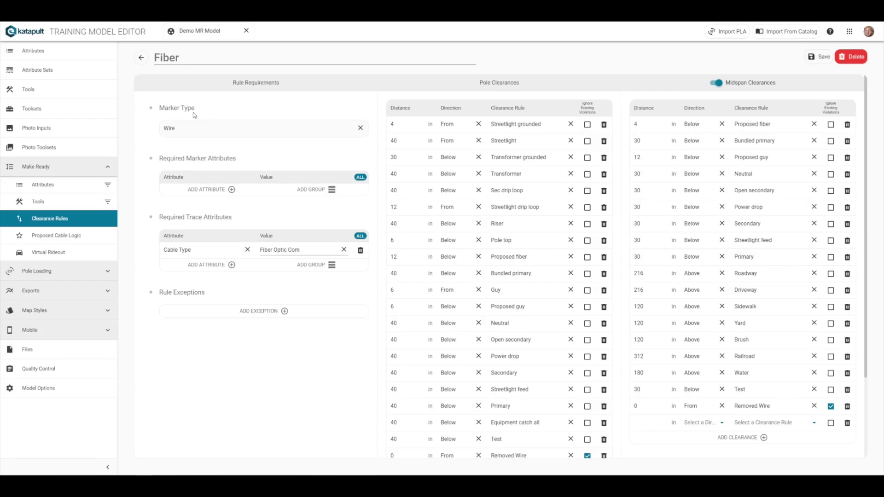
left_click(182, 128)
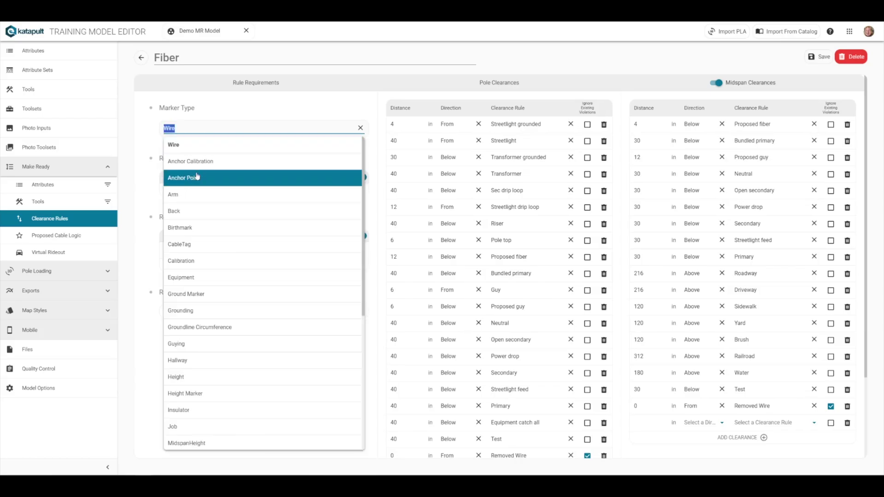
scroll(196, 176, "down", 1)
scroll(197, 177, "down", 1)
scroll(197, 175, "down", 1)
scroll(196, 174, "down", 1)
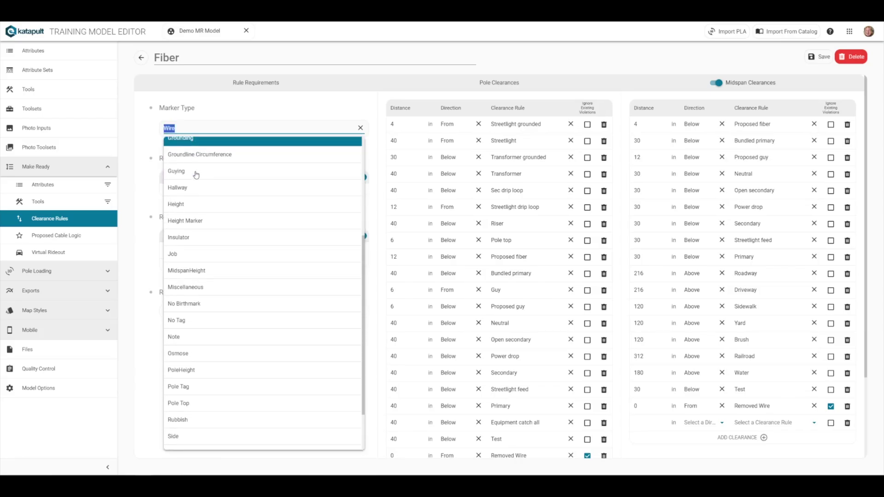
scroll(196, 174, "down", 1)
scroll(196, 175, "down", 1)
scroll(196, 175, "up", 1)
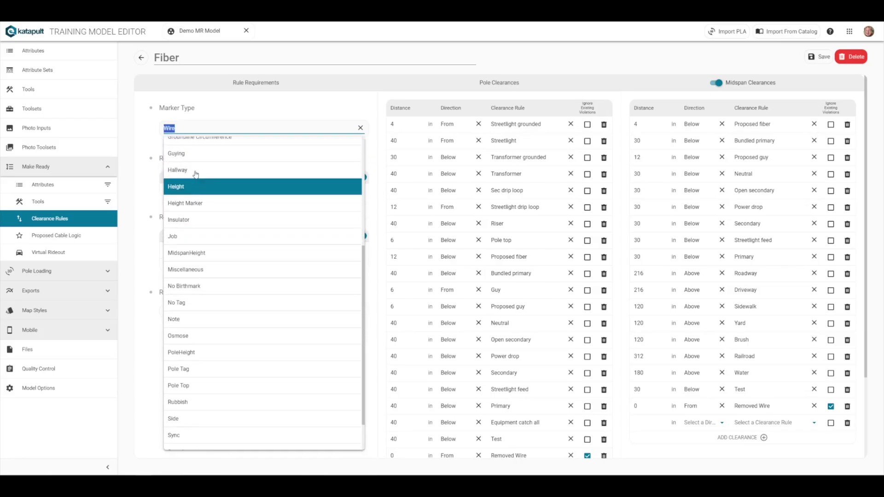
scroll(196, 174, "up", 2)
scroll(196, 175, "up", 2)
left_click(184, 145)
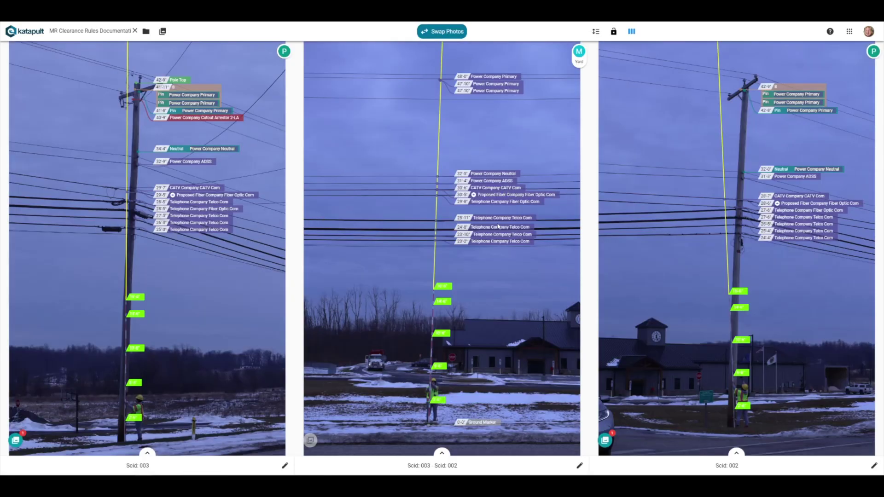
left_click(497, 220)
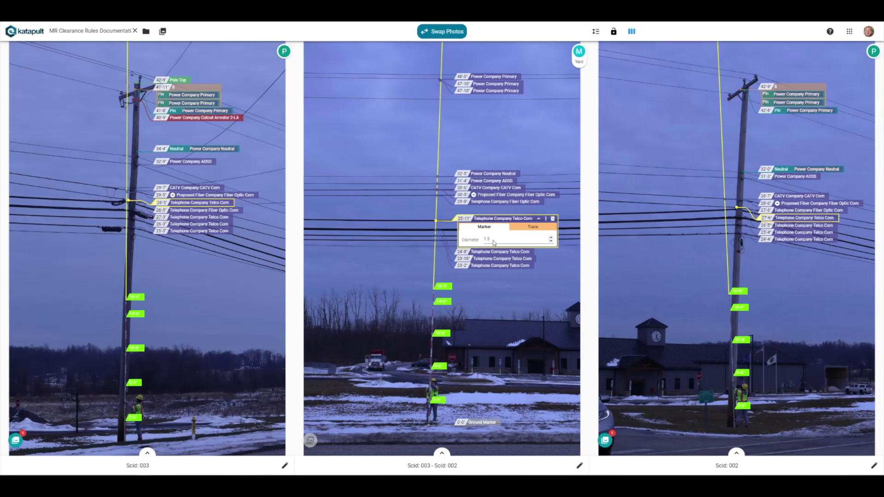
mouse_move(518, 239)
left_click(522, 230)
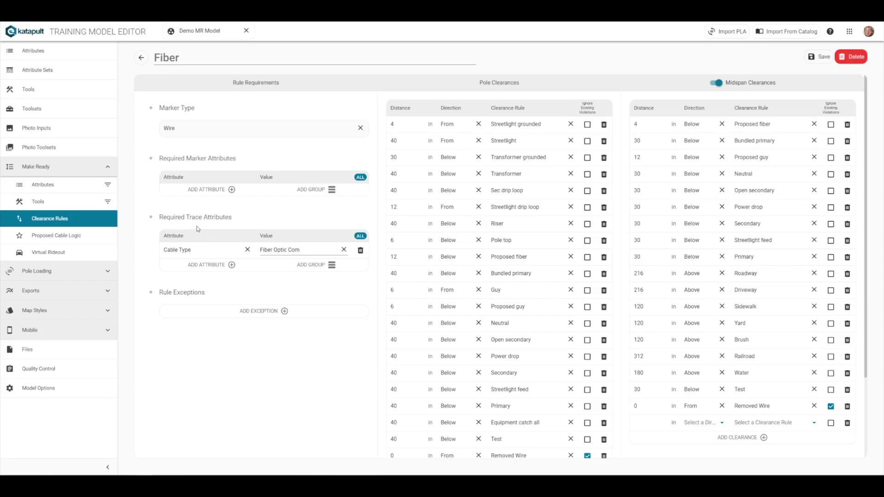
Discard the Fiber rule changes and open Removed Wire from a 'removed' search.
left_click(141, 57)
left_click(525, 290)
left_click(453, 88)
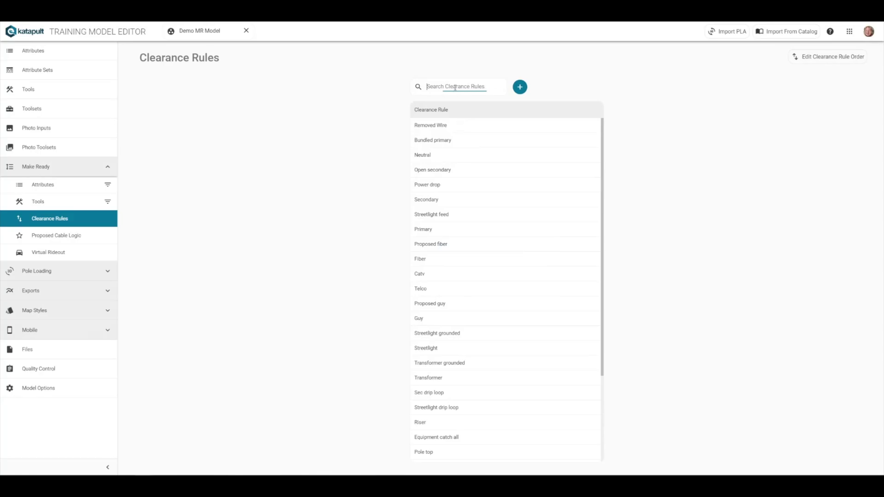
type("removed")
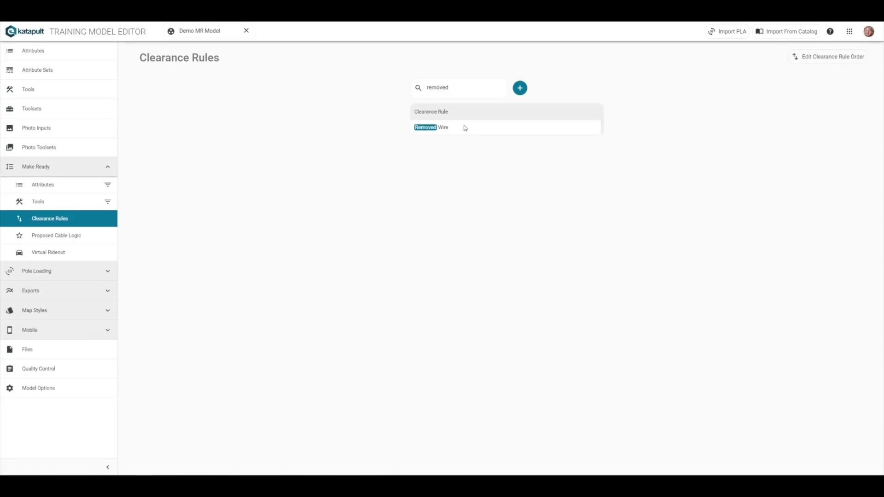
left_click(465, 127)
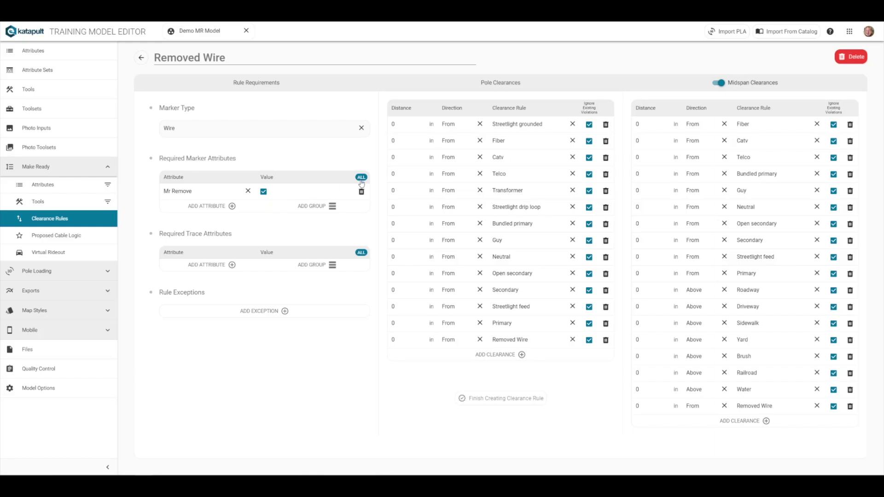
Switch Removed Wire's marker attribute matching from all to any.
left_click(360, 178)
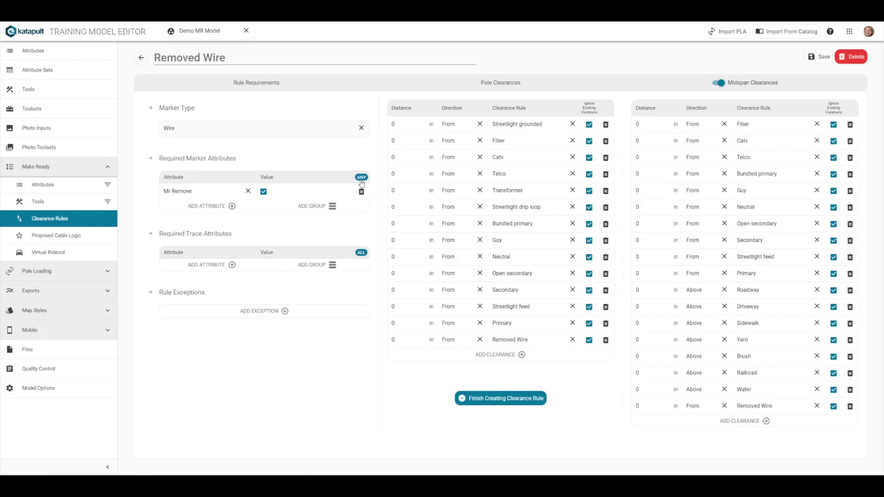
left_click(361, 178)
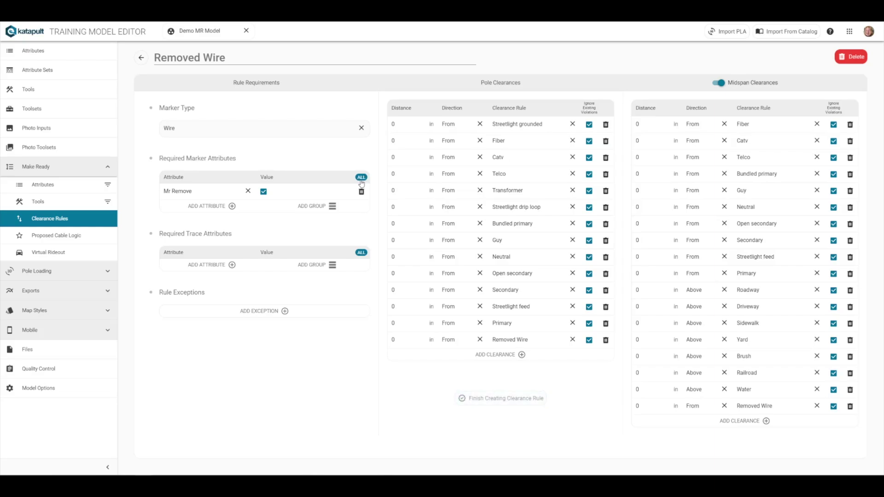
left_click(360, 178)
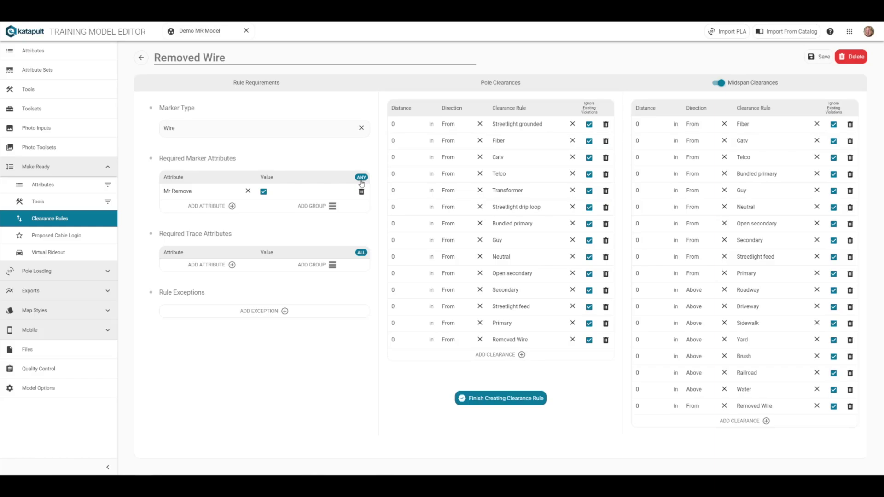
Review the Proposed fiber rule, discard its changes, and select the search text for replacement.
left_click(141, 57)
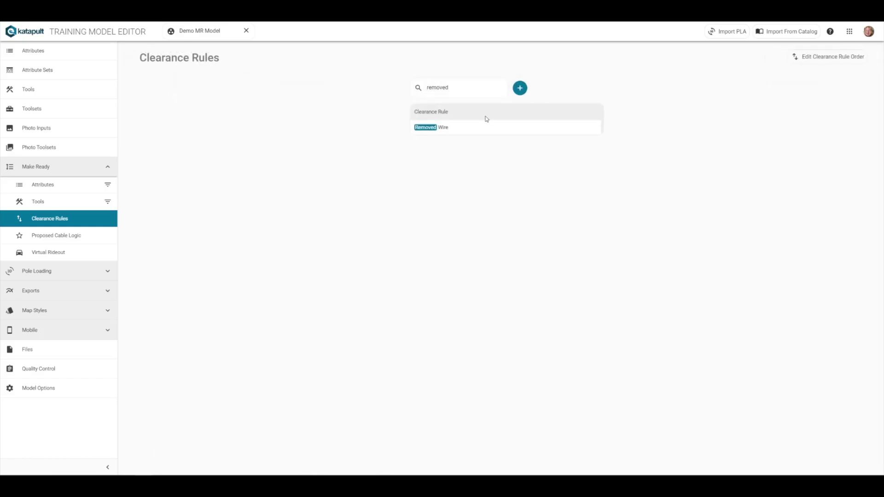
type("propoed")
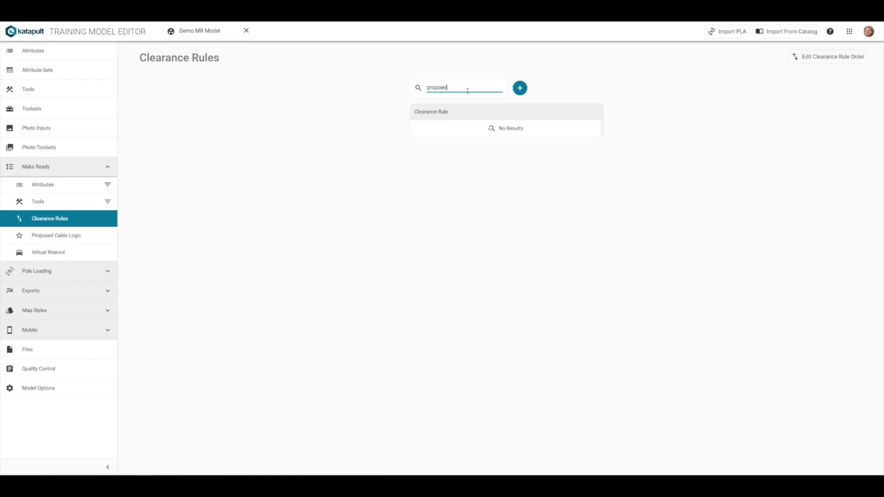
left_click(471, 131)
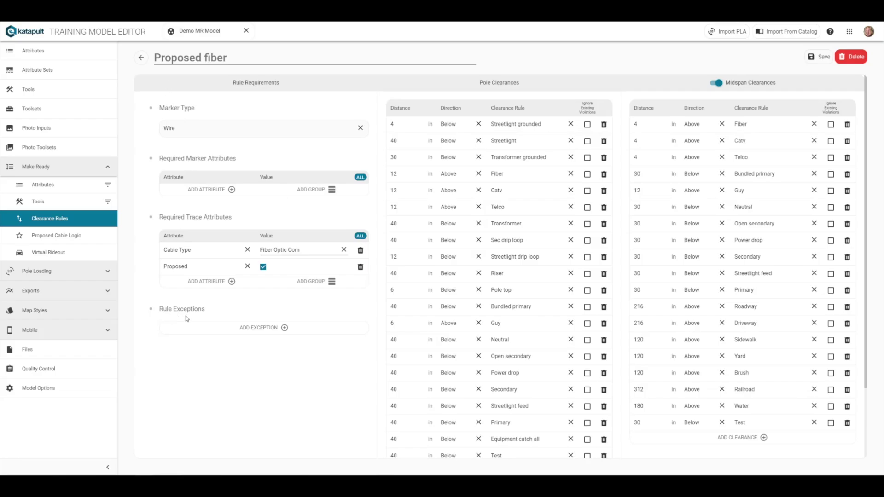
left_click(141, 58)
left_click(533, 296)
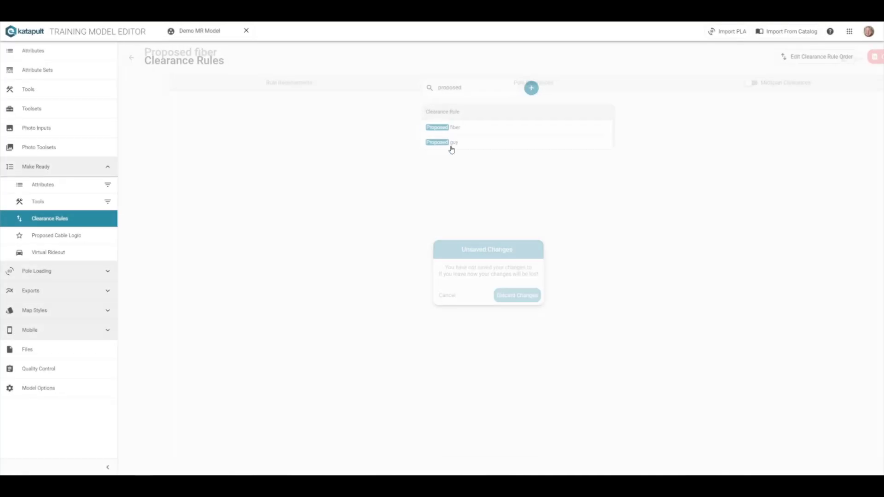
double_click(448, 88)
type("street")
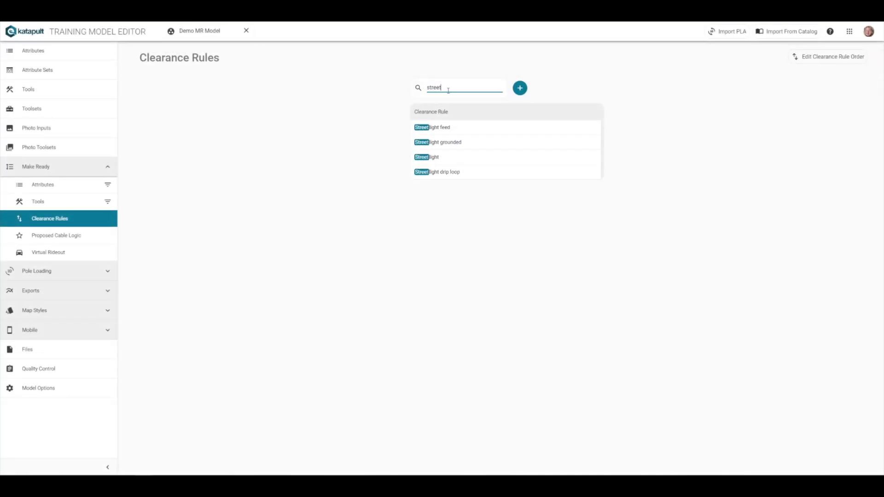
Open the Streetlight drip loop rule from the search results.
left_click(457, 173)
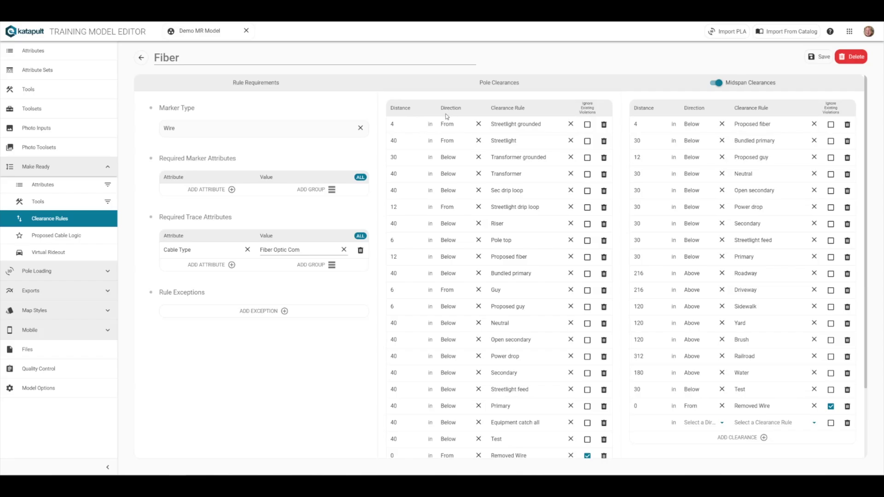
Inspect the first clearance's dropdowns, keeping direction From and rule Streetlight grounded.
left_click(447, 124)
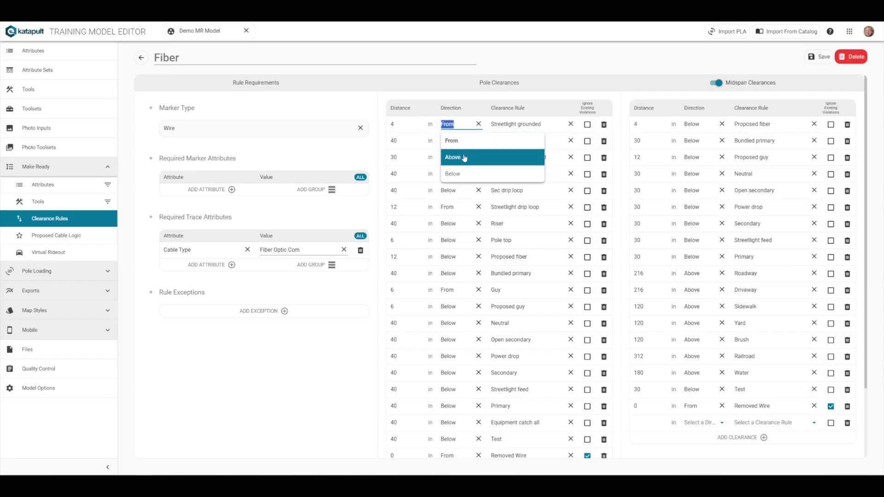
left_click(499, 139)
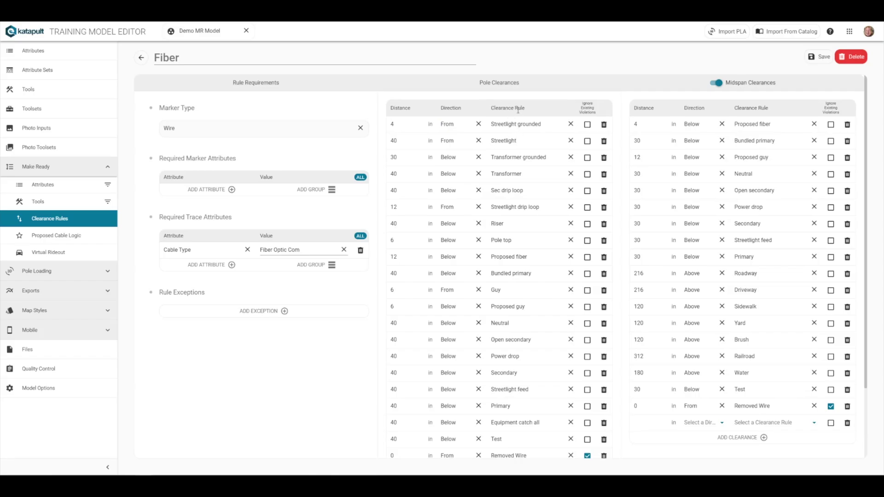
left_click(510, 122)
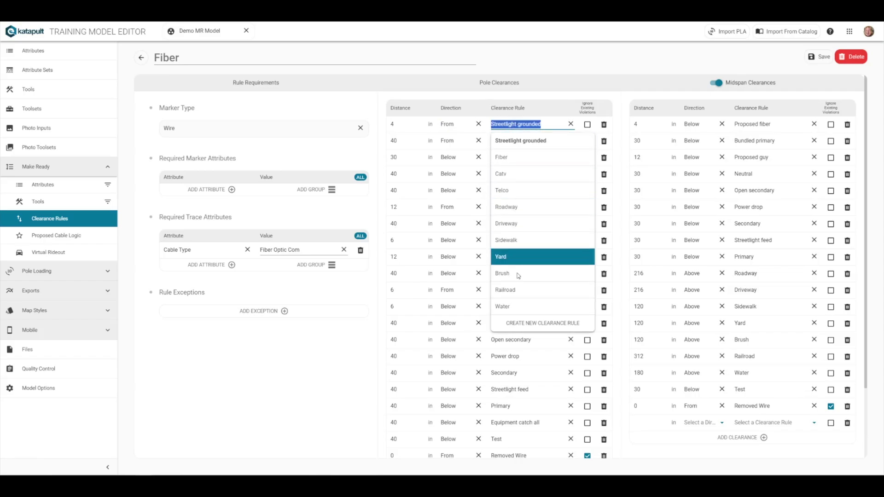
left_click(511, 143)
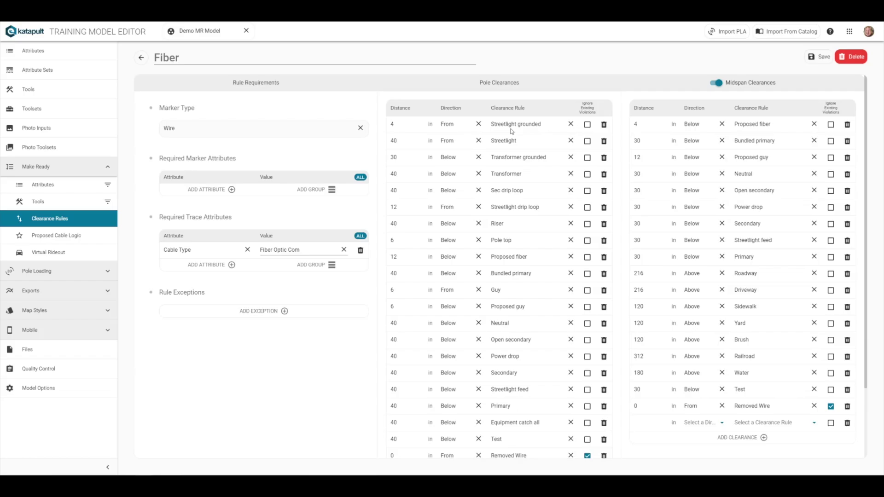
Leave the Fiber rule, search again, open Streetlight grounded, then back out of it.
left_click(141, 58)
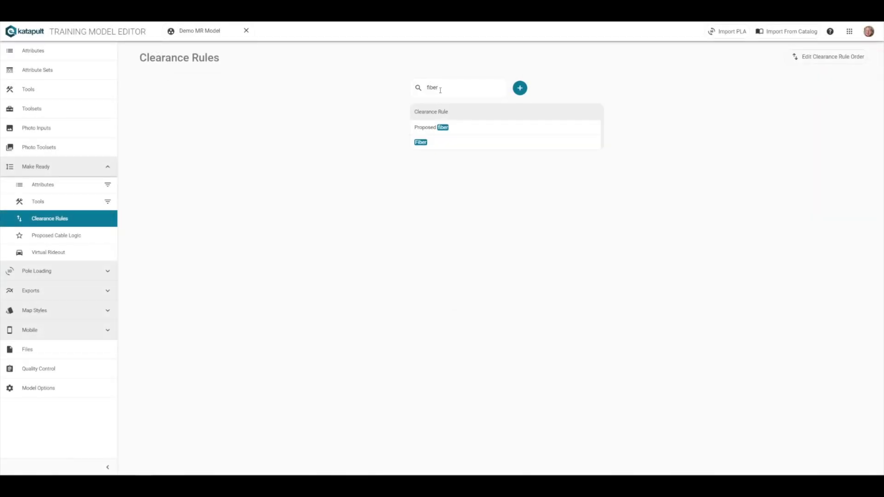
double_click(437, 88)
type("street")
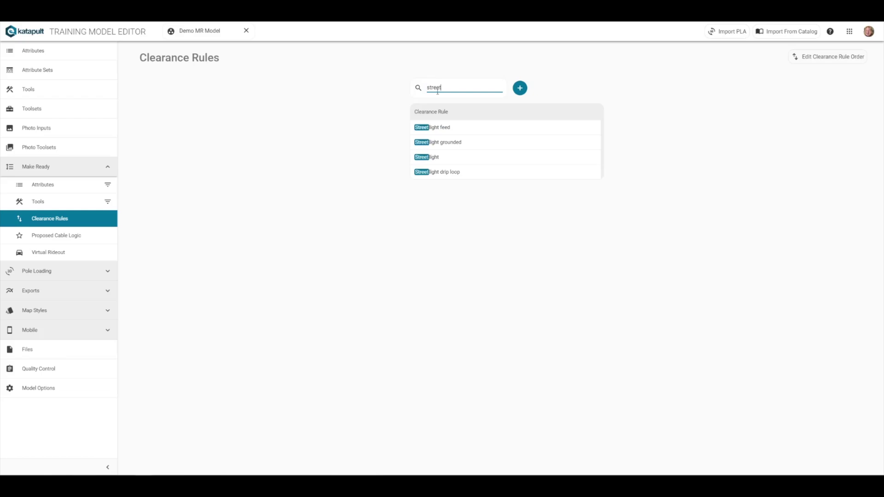
left_click(449, 142)
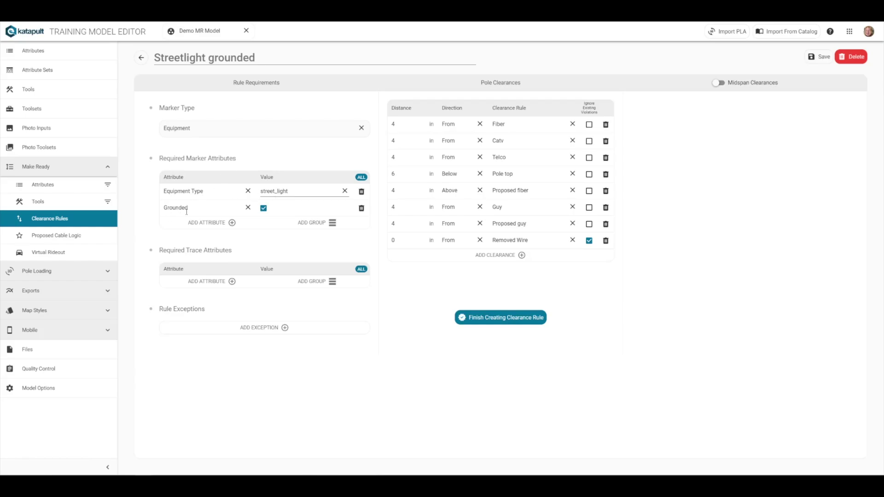
left_click(142, 60)
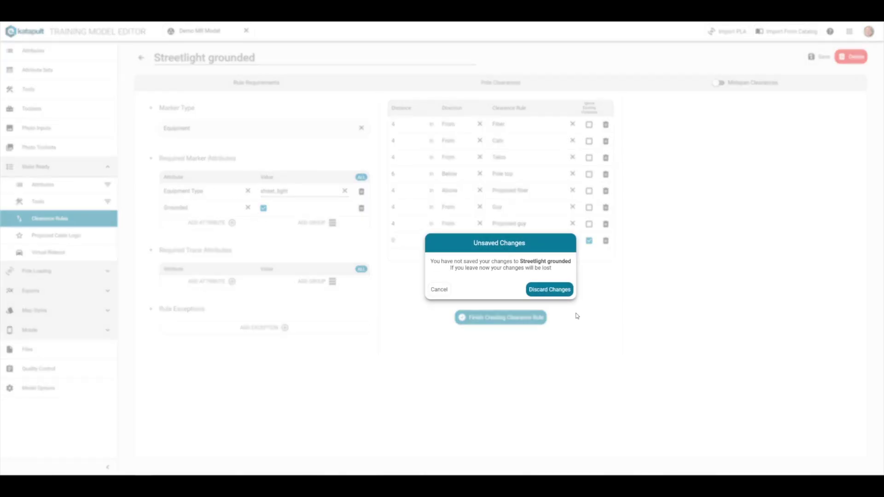
Discard pending changes, reopen Fiber, and ignore existing violations against Streetlight grounded.
left_click(548, 287)
type("fiber")
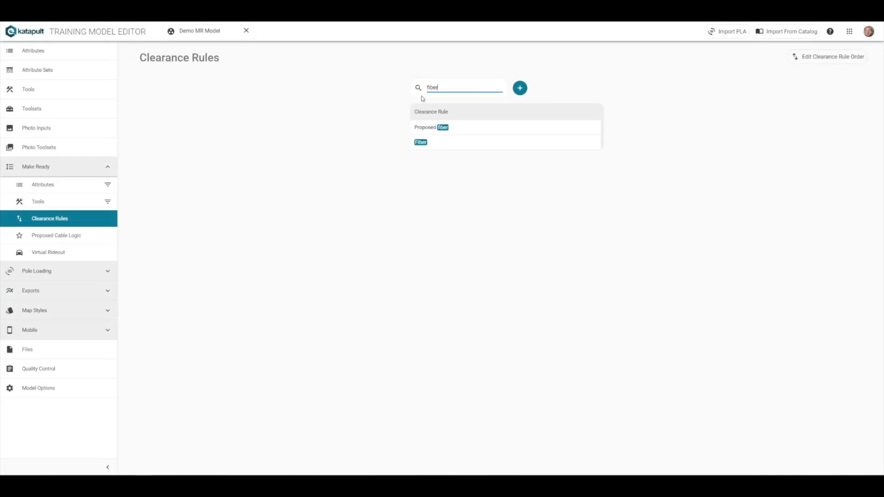
left_click(475, 142)
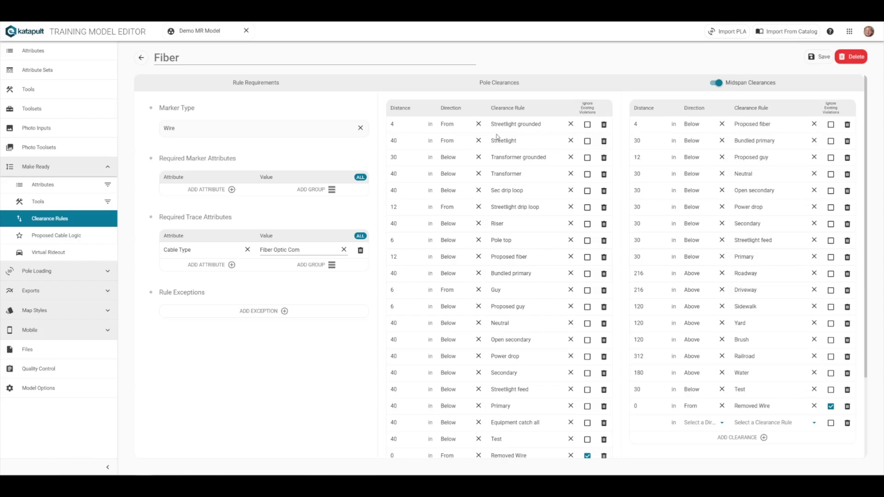
left_click(587, 124)
scroll(536, 303, "down", 3)
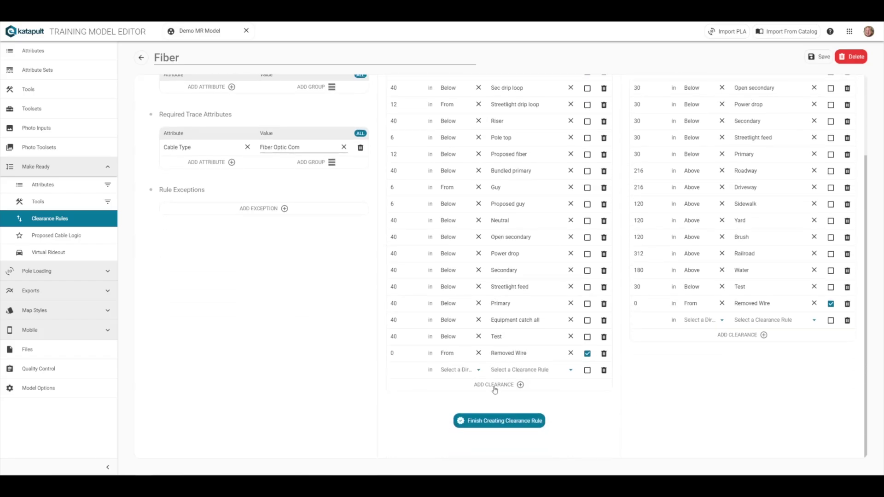
left_click(416, 371)
type("20")
left_click(426, 372)
left_click(427, 373)
left_click(456, 369)
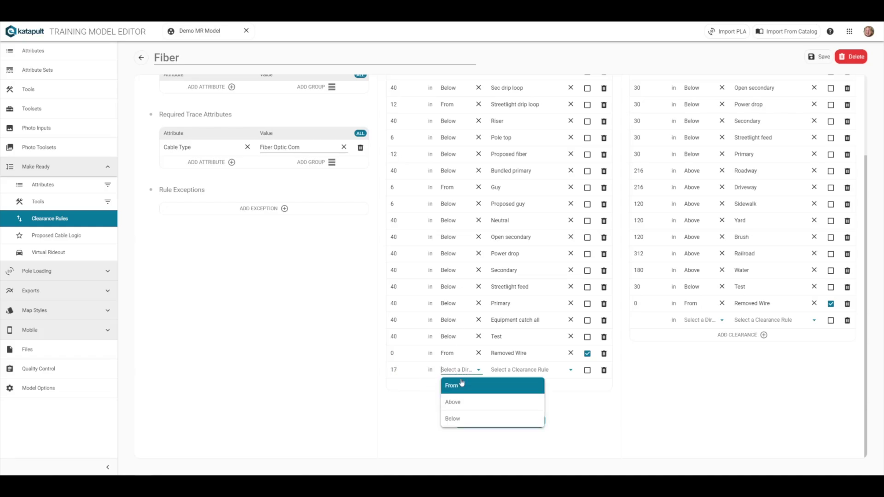
left_click(461, 403)
left_click(508, 370)
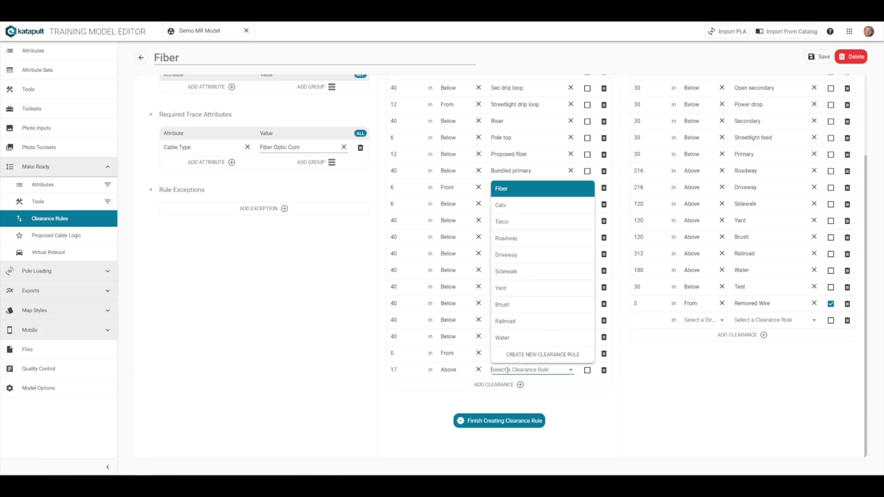
left_click(511, 305)
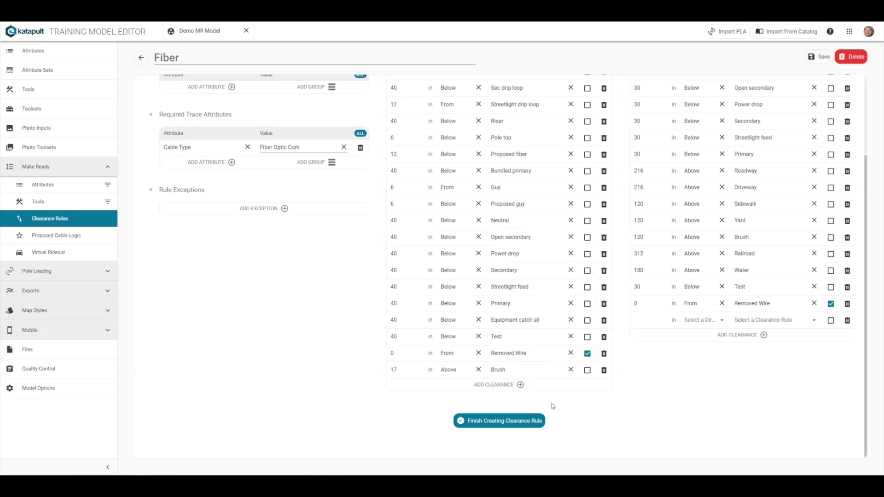
left_click(587, 374)
left_click(587, 371)
left_click(604, 370)
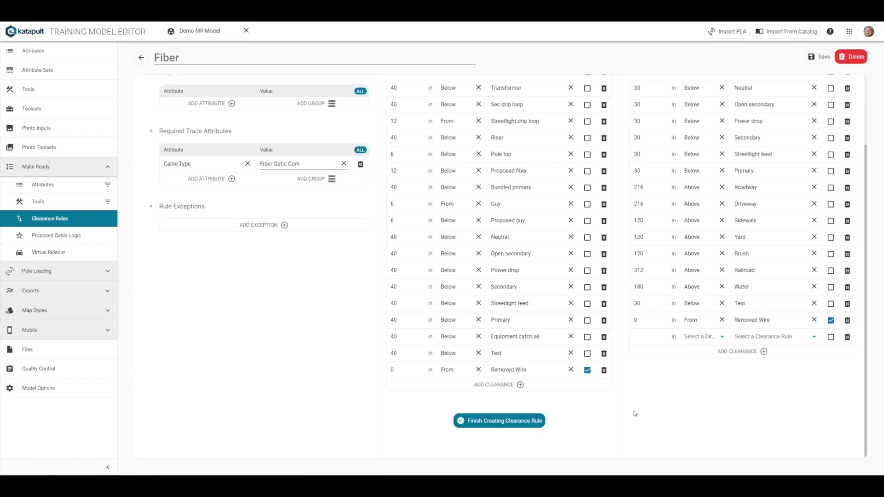
scroll(661, 411, "up", 2)
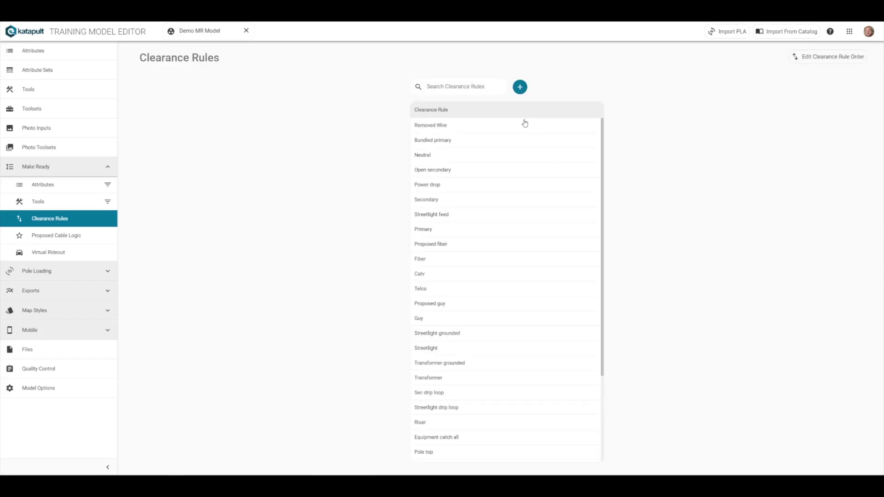
Duplicate the Neutral rule with Copy and retitle the copy 'Neutral grounded'.
left_click(520, 89)
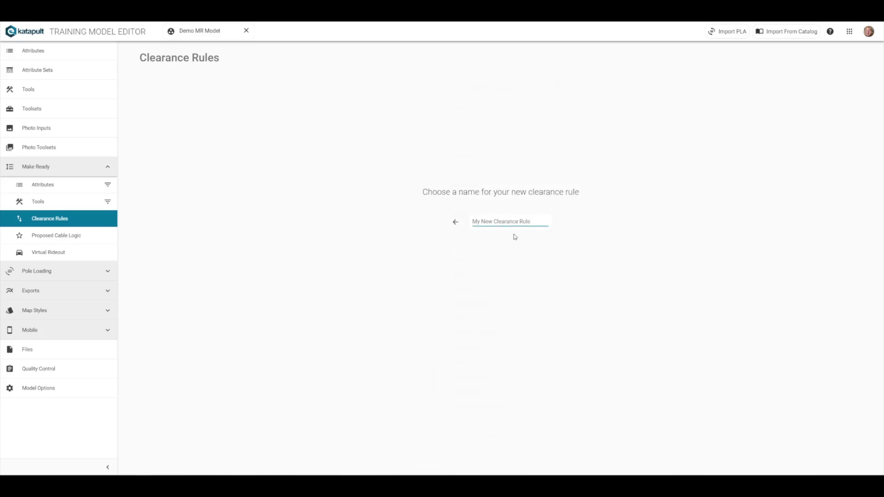
left_click(522, 211)
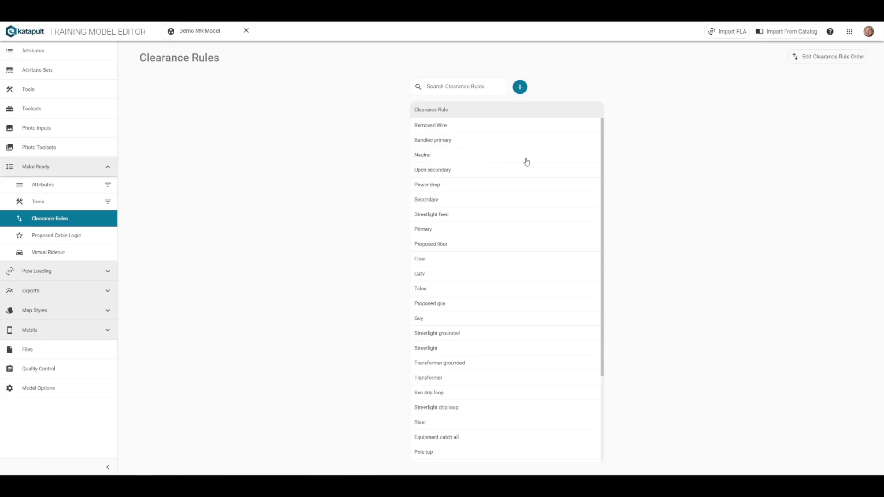
right_click(511, 161)
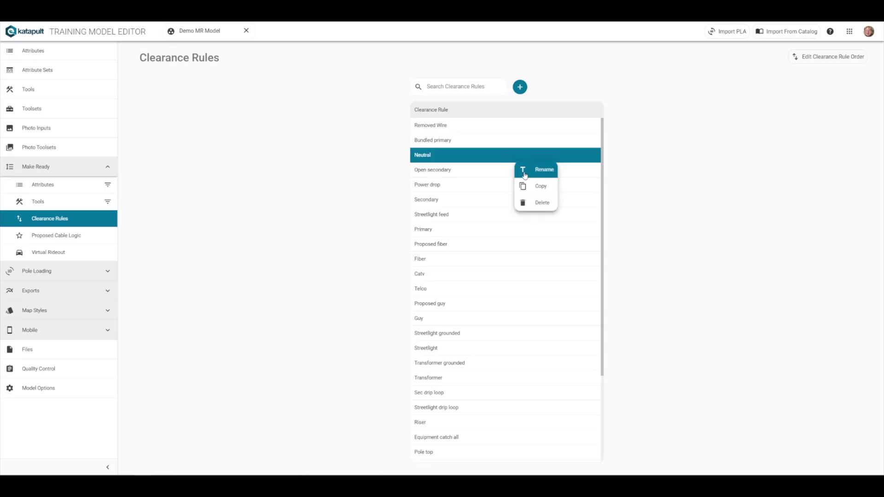
left_click(532, 187)
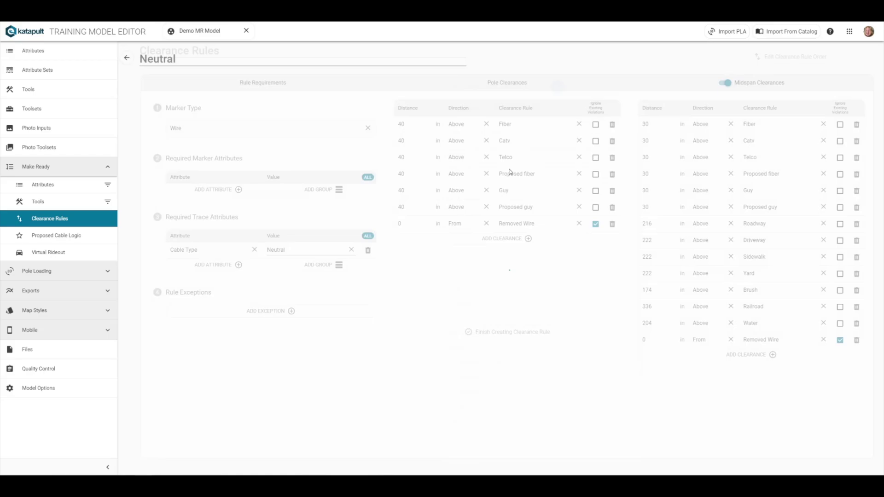
left_click(206, 63)
type("grounded")
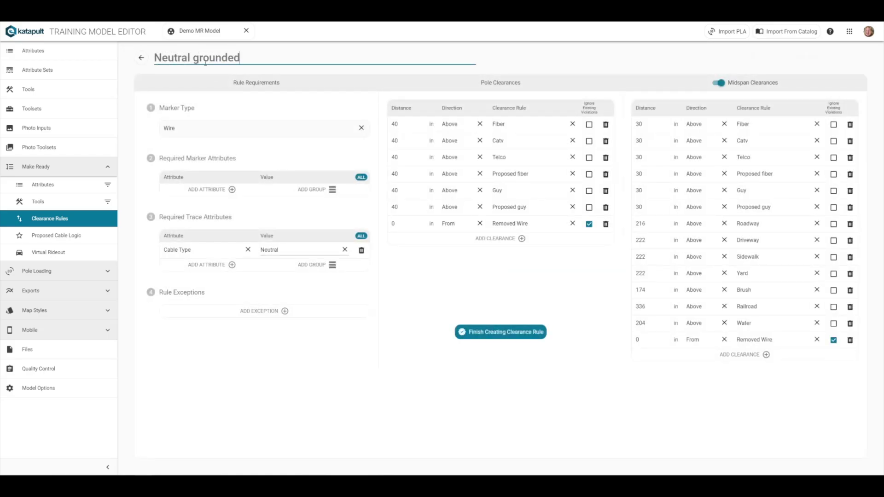
left_click(219, 104)
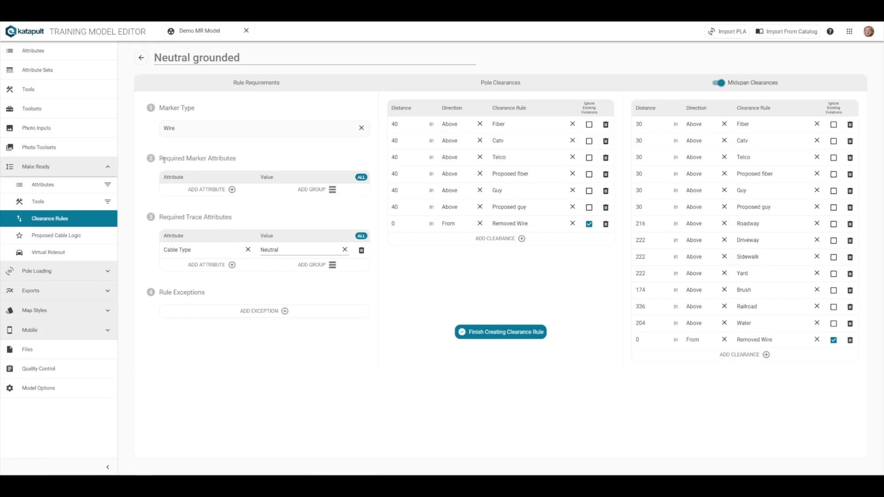
Add a required Grounded marker attribute, set to true.
left_click(222, 190)
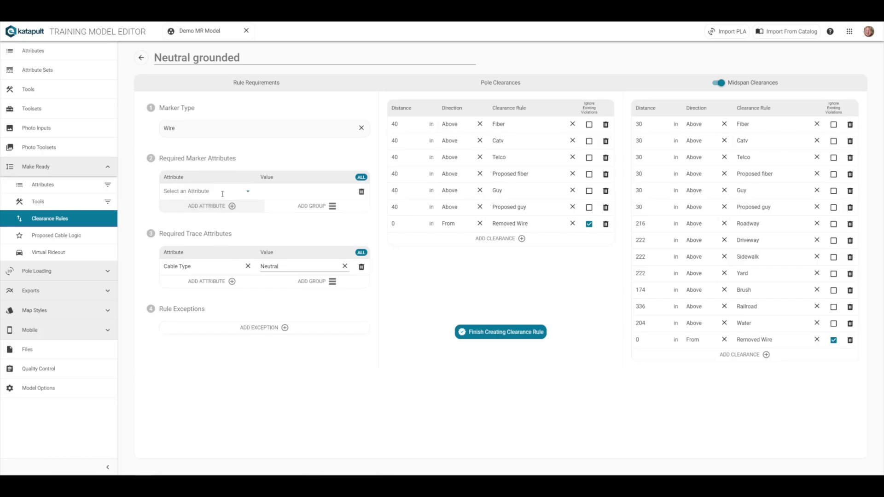
type("grounded")
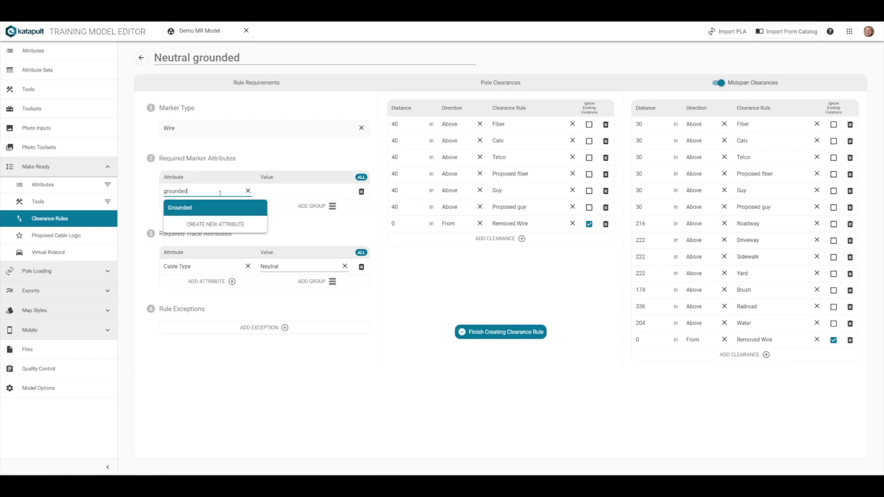
left_click(220, 208)
left_click(263, 191)
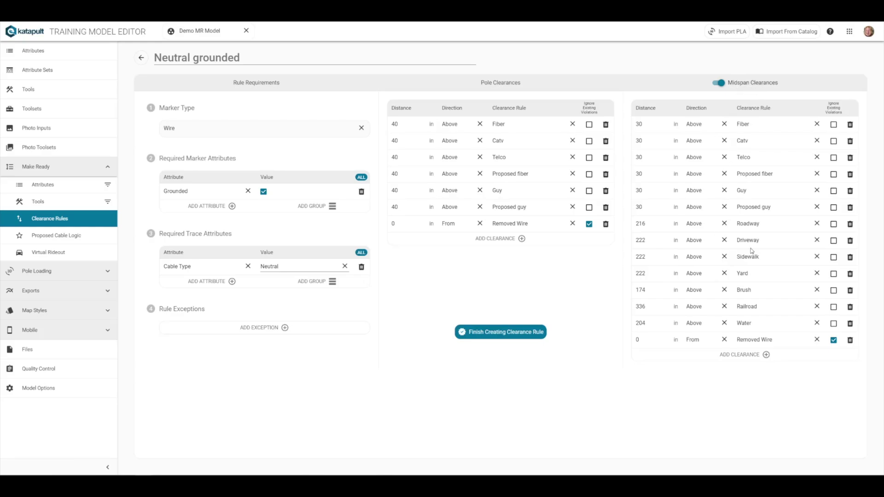
Lower driveway, sidewalk, yard, brush, railroad, water midspan clearances to 186/186/186/114/324/168, then save.
left_click_drag(667, 240, 614, 245)
type("1")
left_click_drag(671, 257, 606, 261)
type("186")
left_click_drag(655, 274, 617, 275)
type("186")
left_click_drag(671, 290, 606, 290)
type("114")
key("Tab")
type("324")
key("Tab")
type("168")
left_click(523, 332)
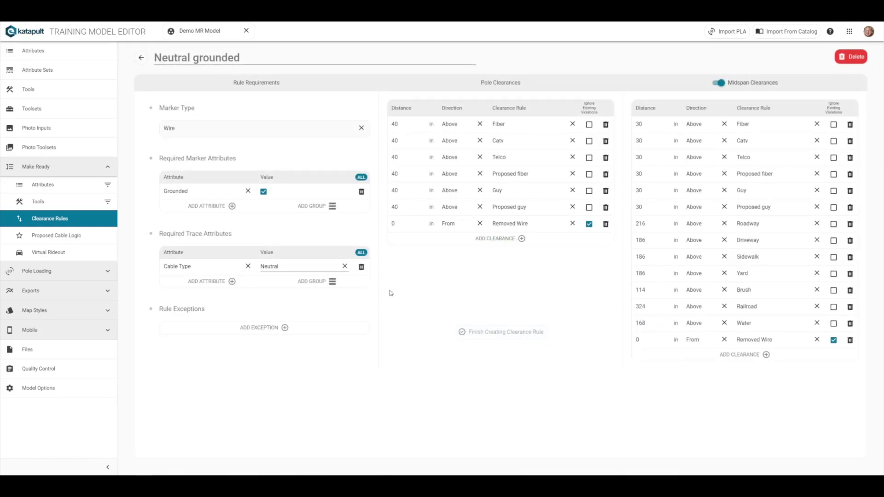
Move Neutral grounded directly above Neutral in the clearance rule order and save the order.
left_click(141, 58)
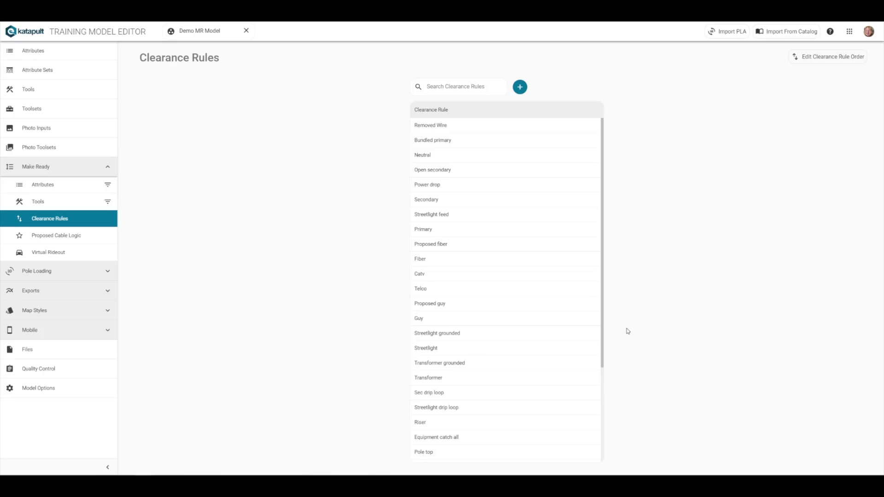
left_click(819, 61)
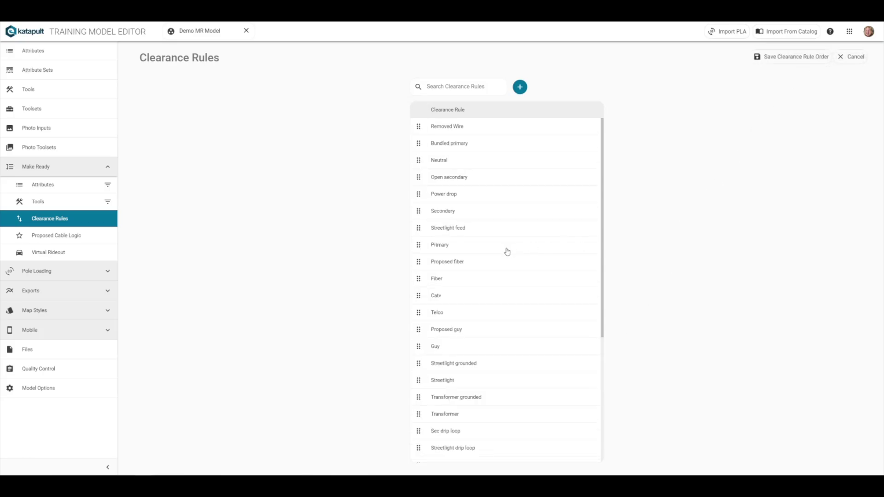
scroll(506, 252, "down", 2)
scroll(483, 311, "down", 3)
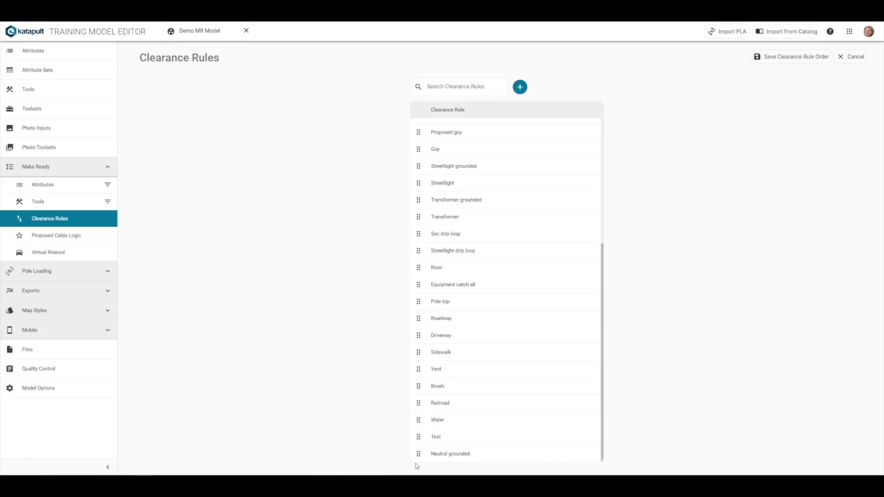
mouse_move(418, 456)
left_mouse_down()
mouse_move(414, 130)
mouse_move(420, 160)
left_mouse_up()
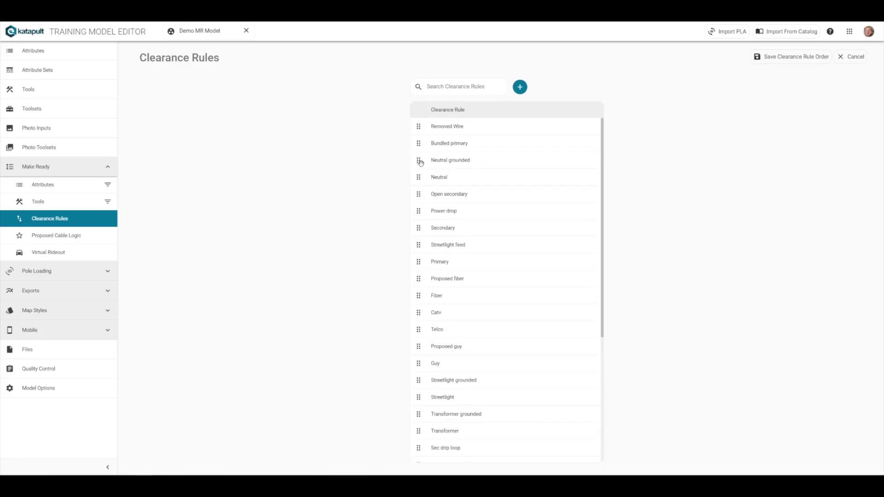
left_click(795, 62)
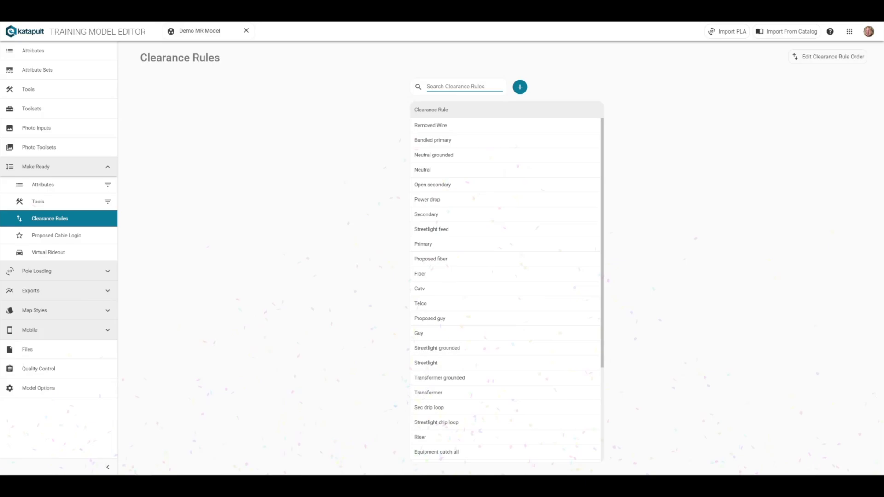
Open the Secondary rule, then leave it and discard the unsaved changes.
left_click(424, 215)
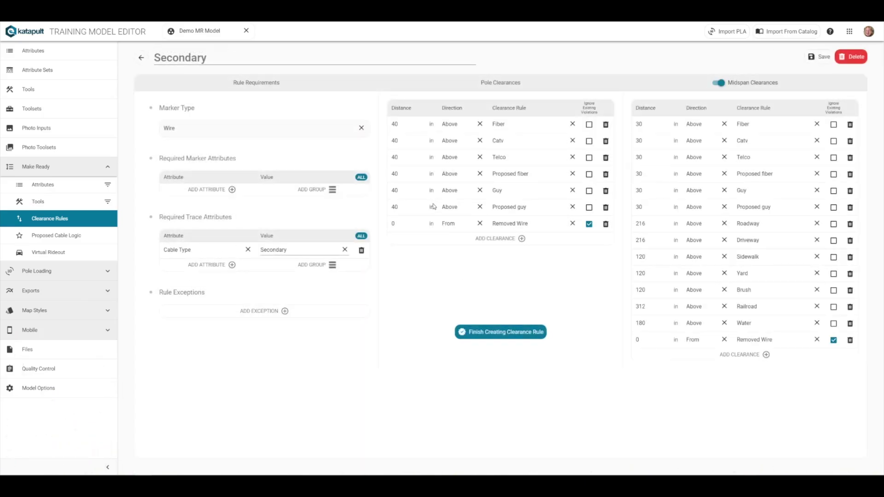
left_click(140, 59)
left_click(526, 288)
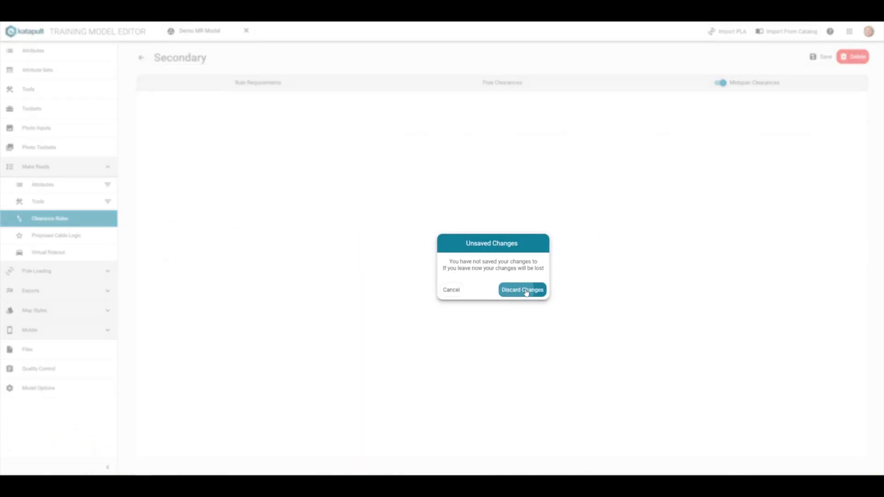
Copy the Secondary rule and start editing the copy's name.
right_click(441, 215)
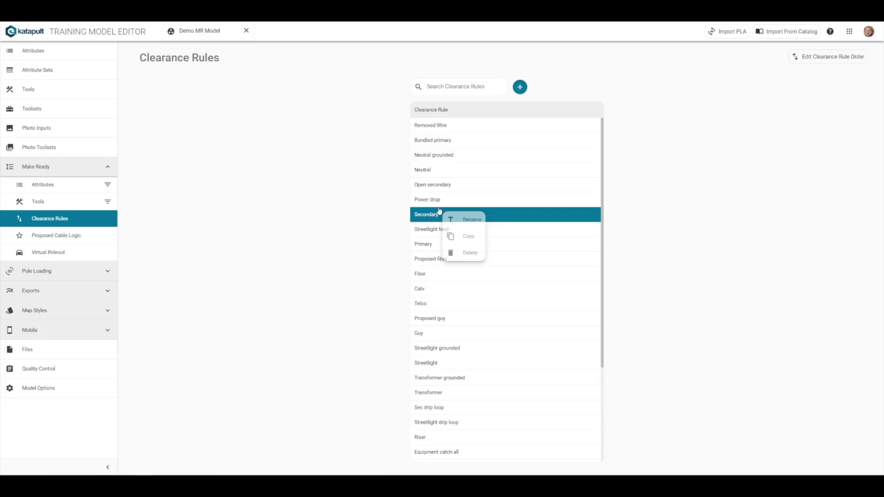
left_click(474, 237)
type("Secondary g")
left_click(223, 61)
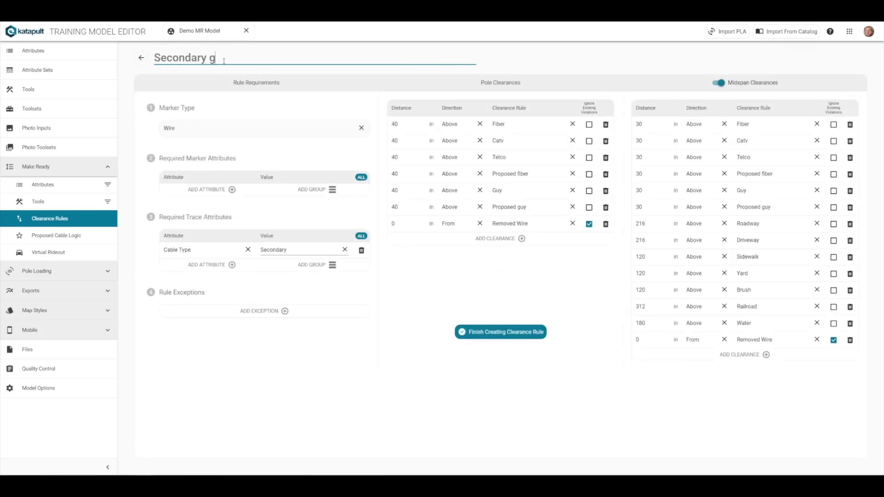
type("roudn")
key("BackSpace")
key("BackSpace")
type("nde")
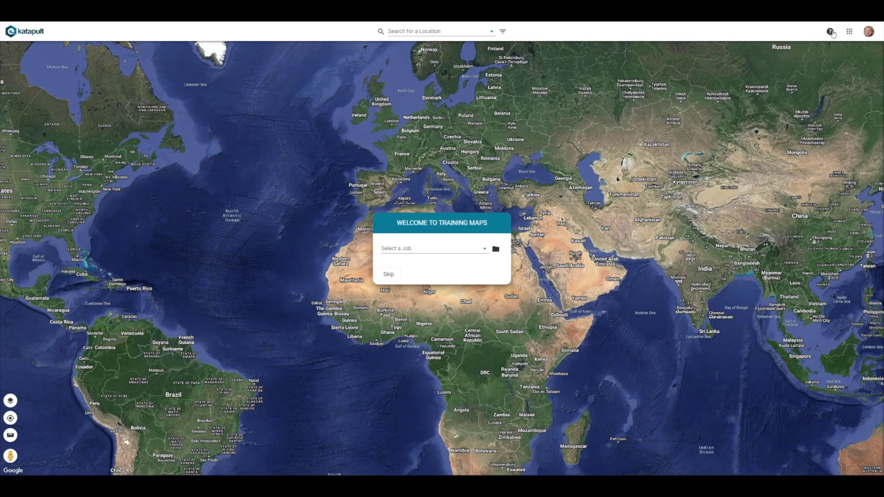
left_click(831, 33)
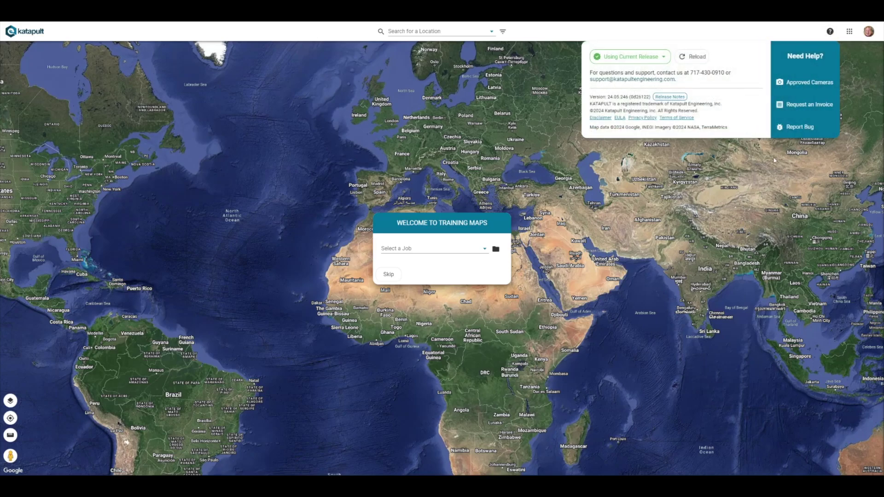
left_click(776, 176)
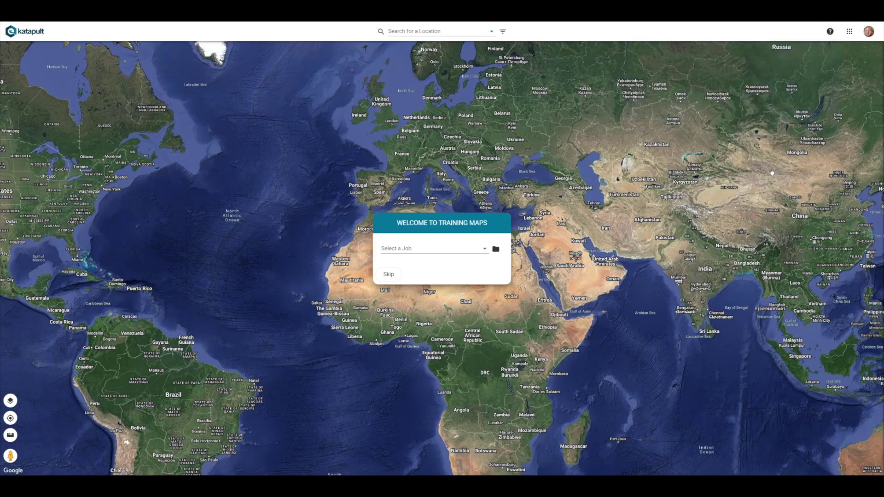